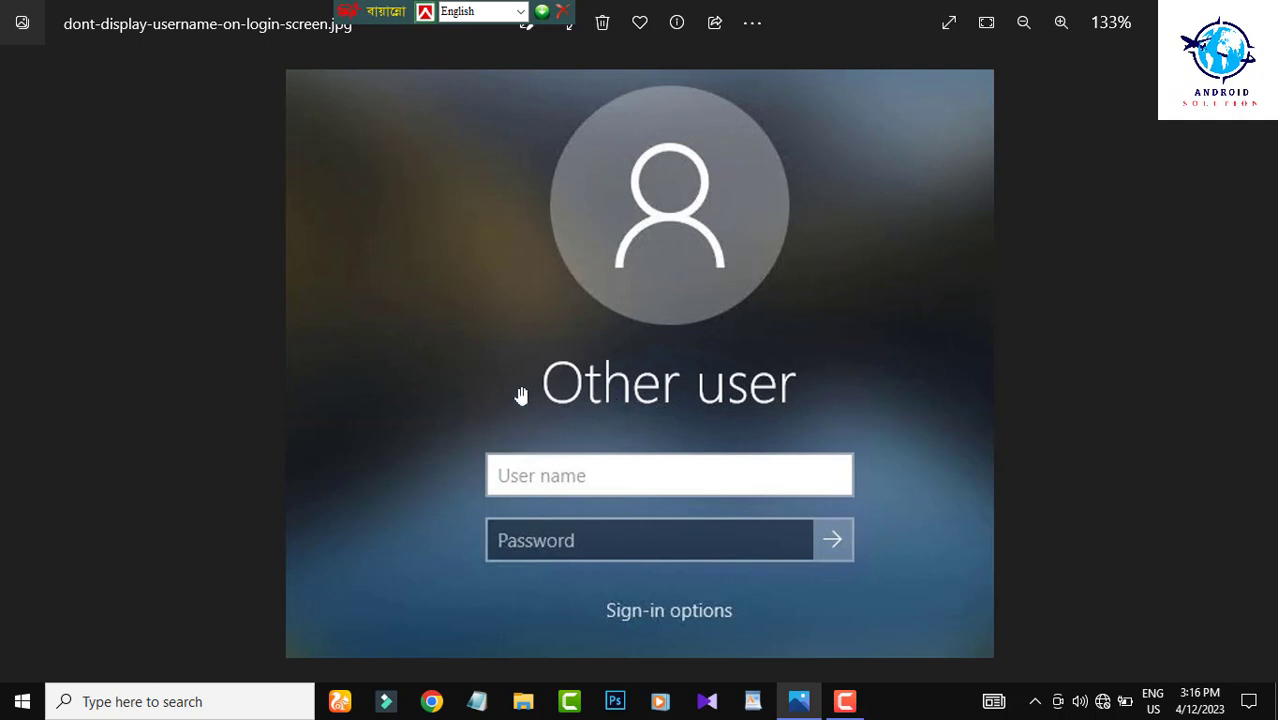
Minimize the sample image and open the local administrator account for changes through User Accounts in Control Panel.
{"action": "left_click", "coordinate": [798, 701]}
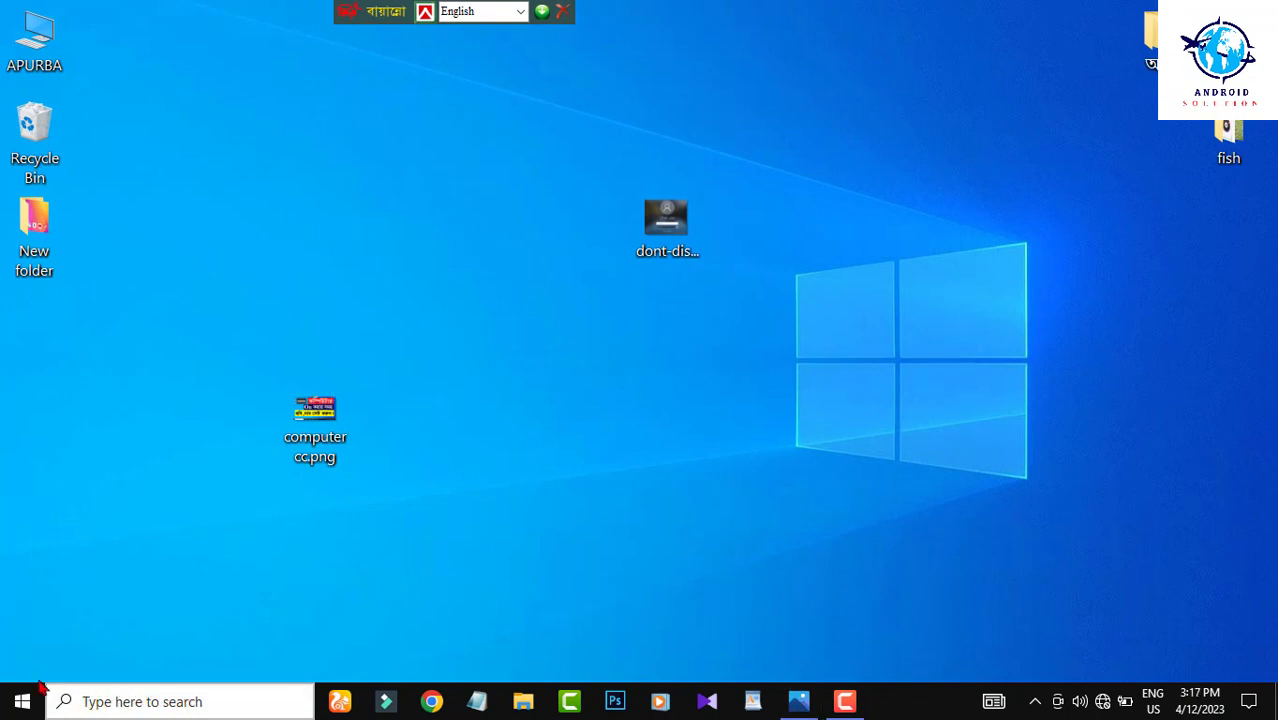
{"action": "left_click", "coordinate": [130, 702]}
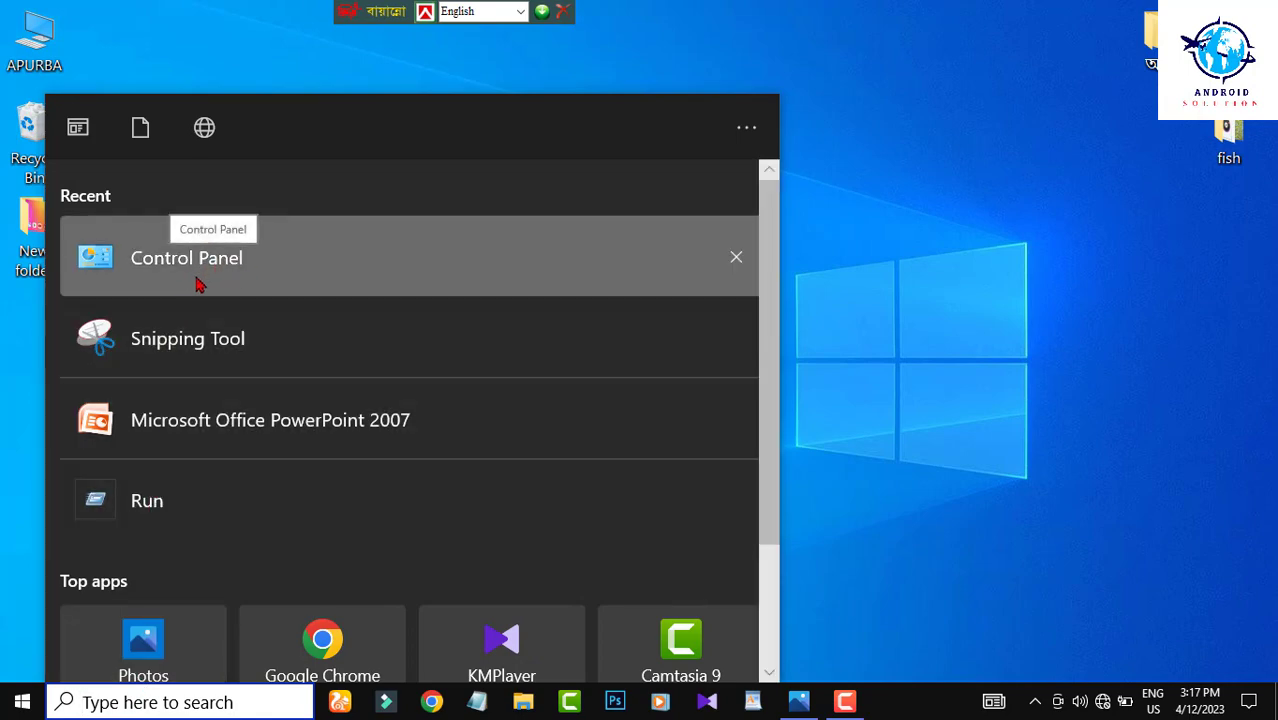
{"action": "left_click", "coordinate": [199, 262]}
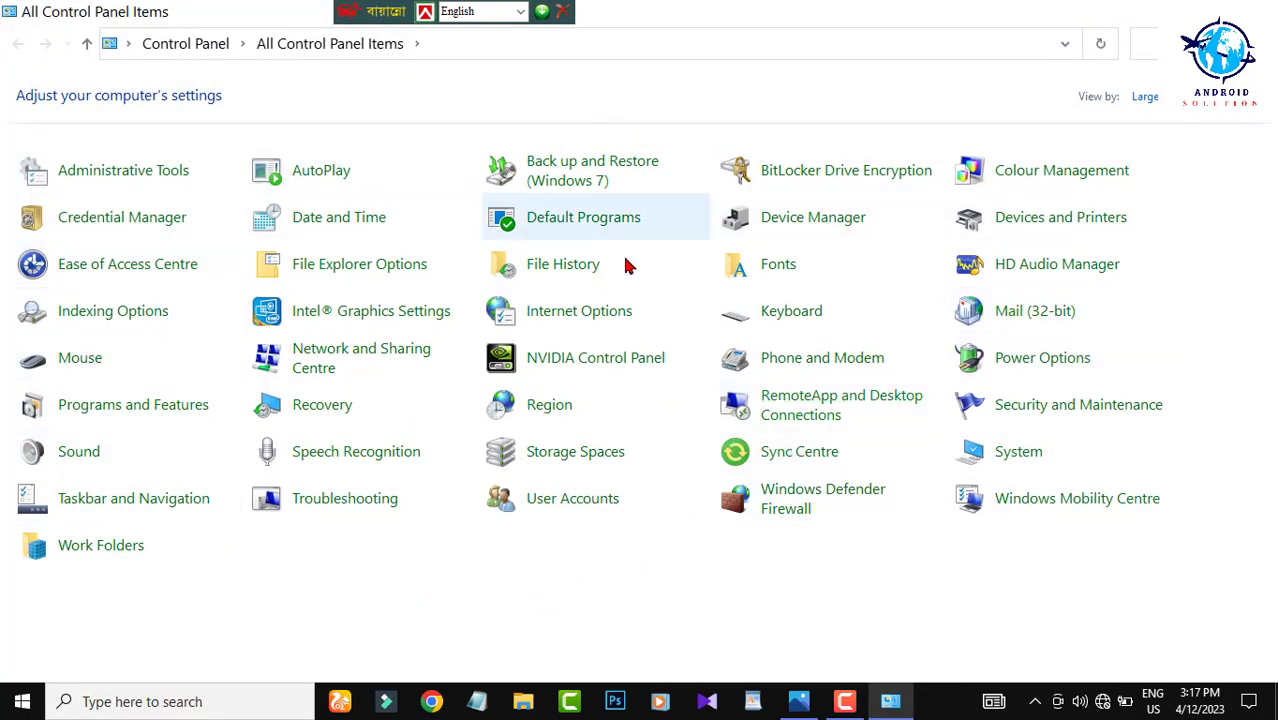
{"action": "left_click", "coordinate": [580, 505]}
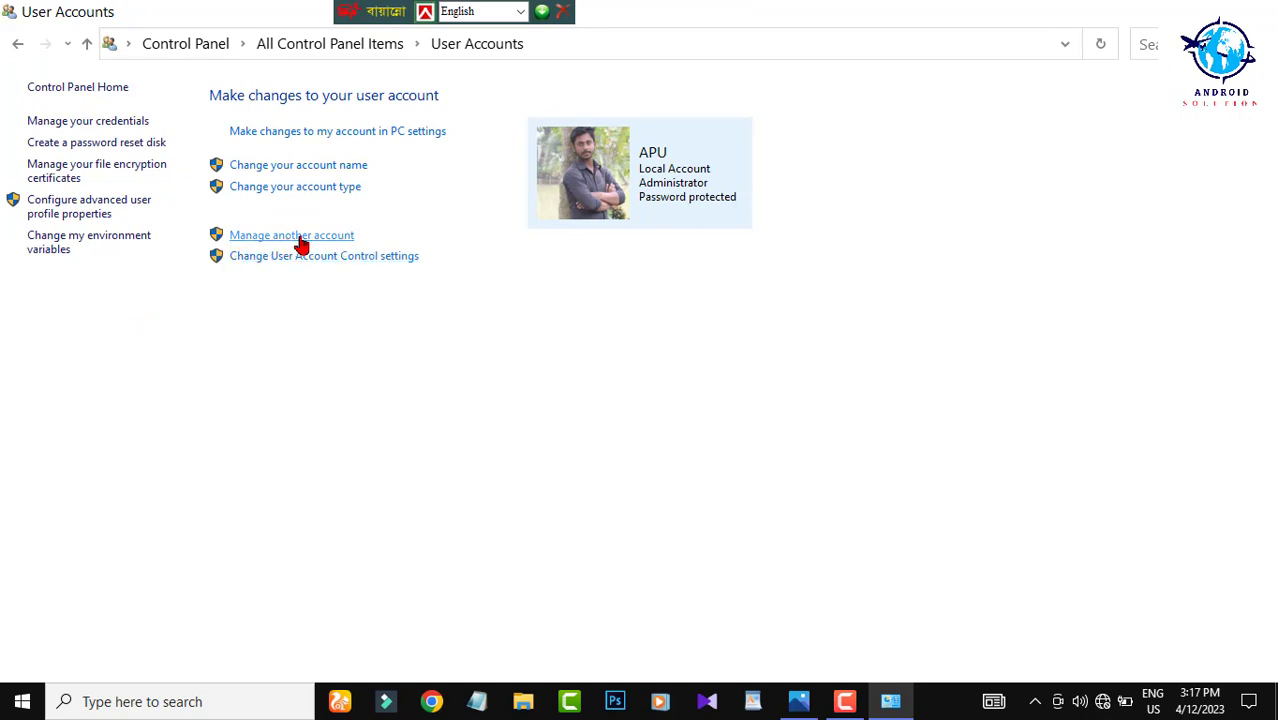
{"action": "left_click", "coordinate": [300, 240]}
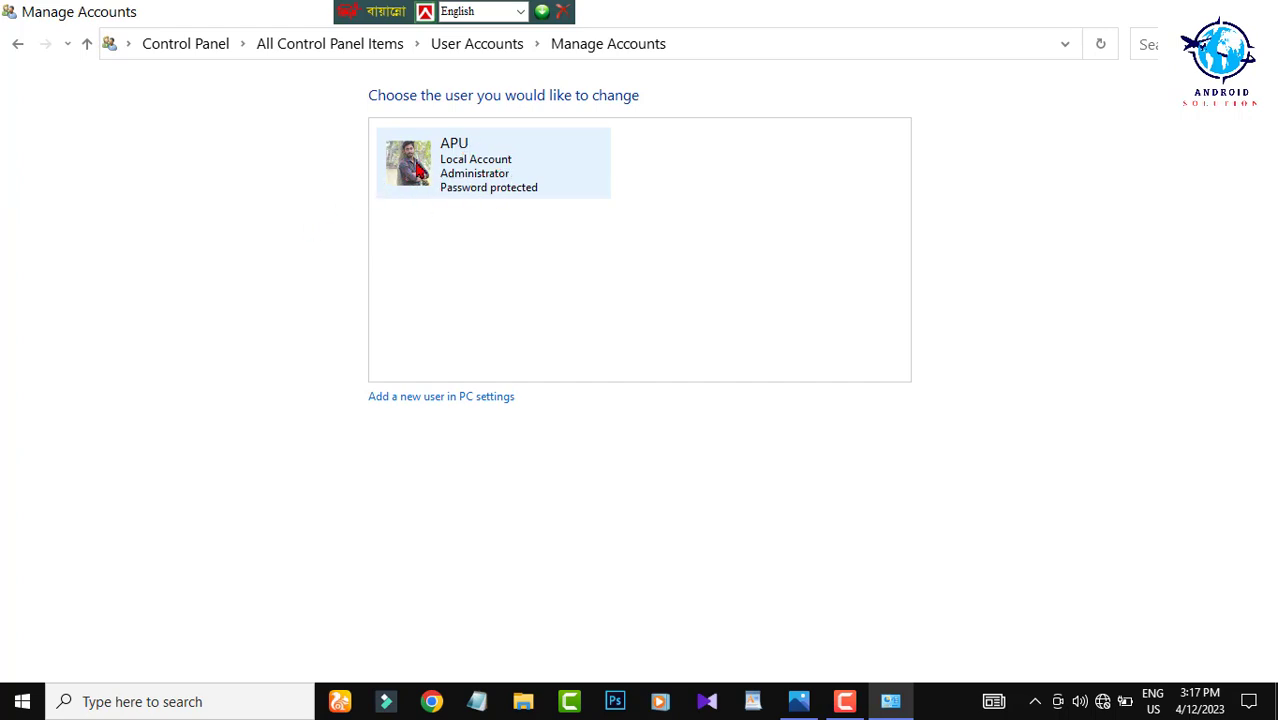
{"action": "left_click", "coordinate": [419, 170]}
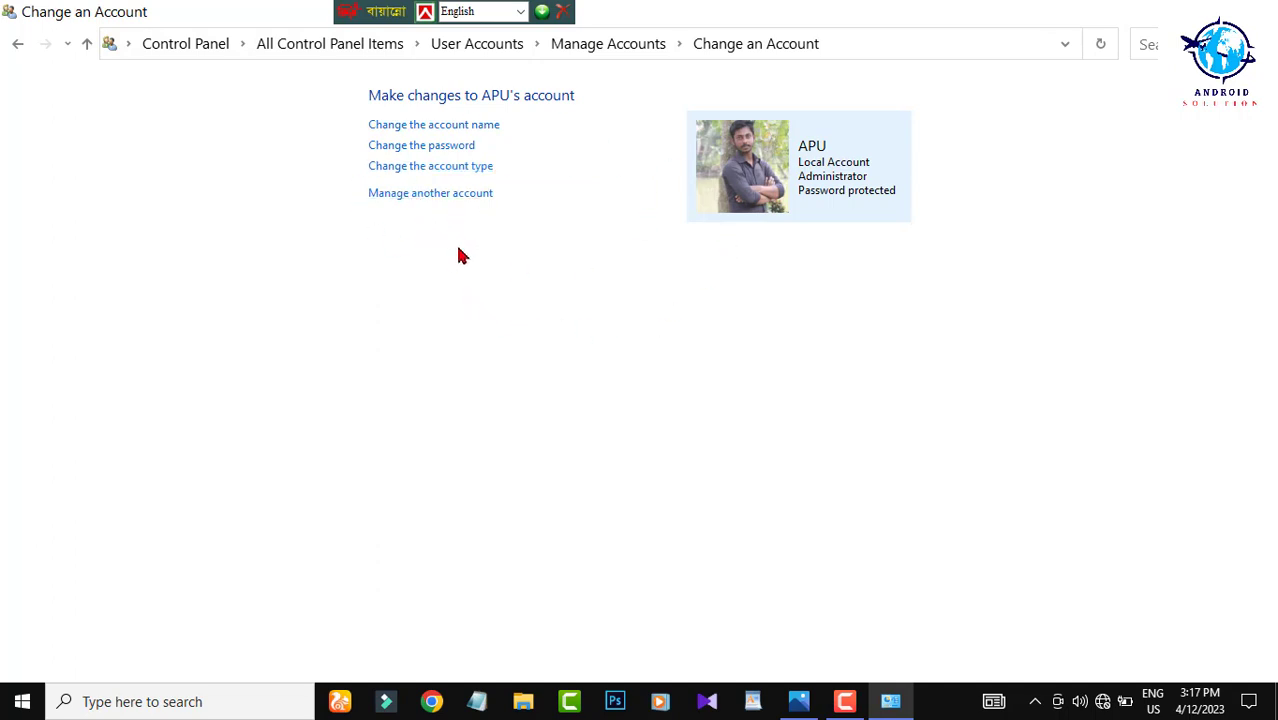
Rename the local administrator account, entering the owner's new account name.
{"action": "left_click", "coordinate": [447, 126]}
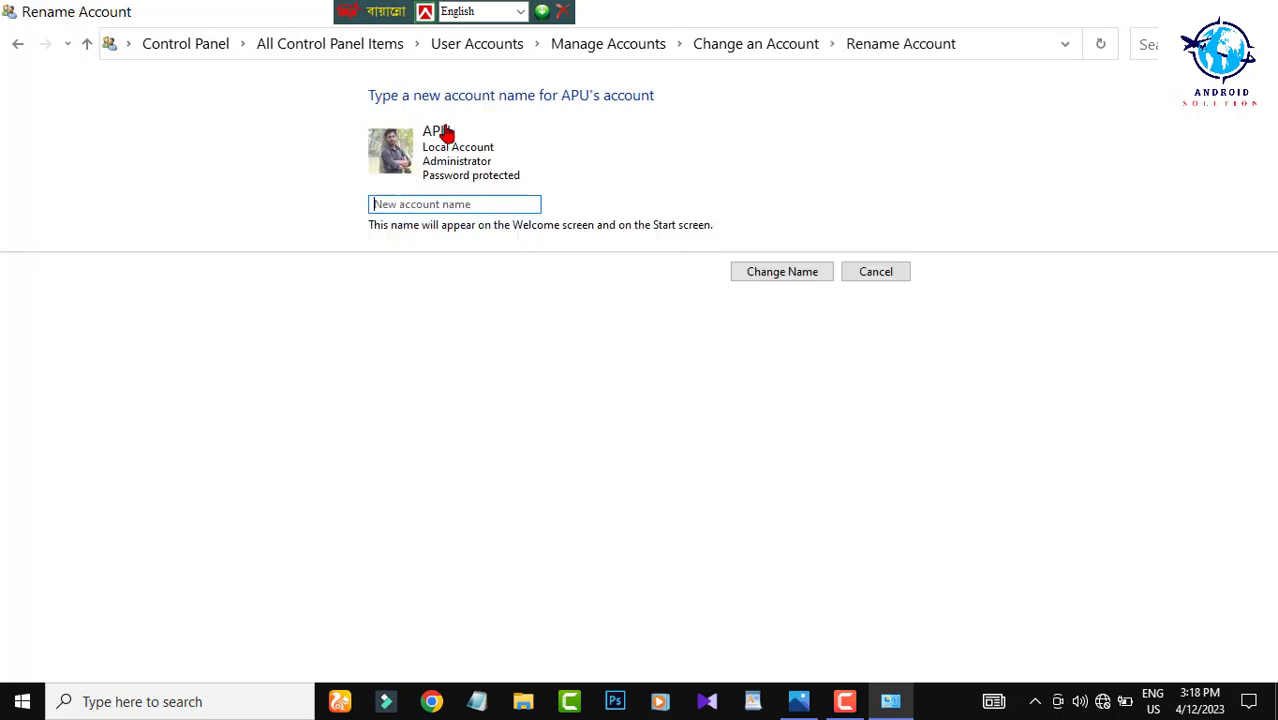
{"action": "left_click", "coordinate": [399, 202]}
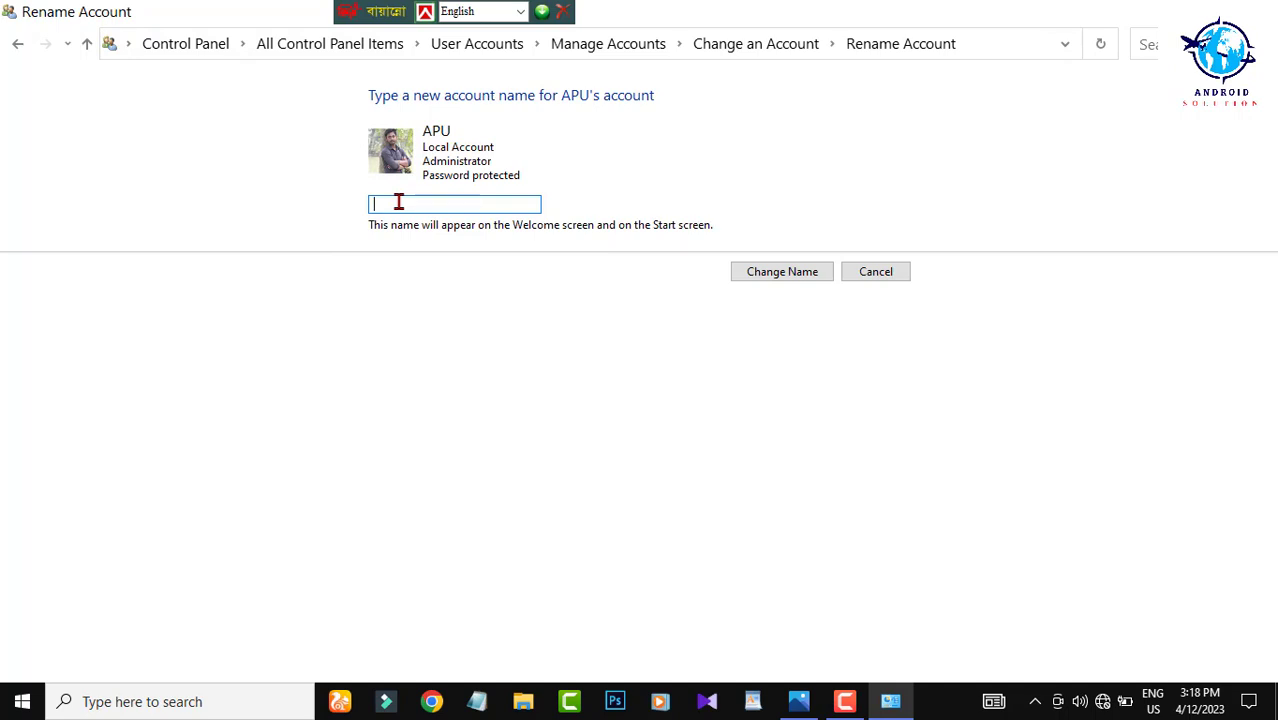
{"action": "left_click", "coordinate": [437, 137]}
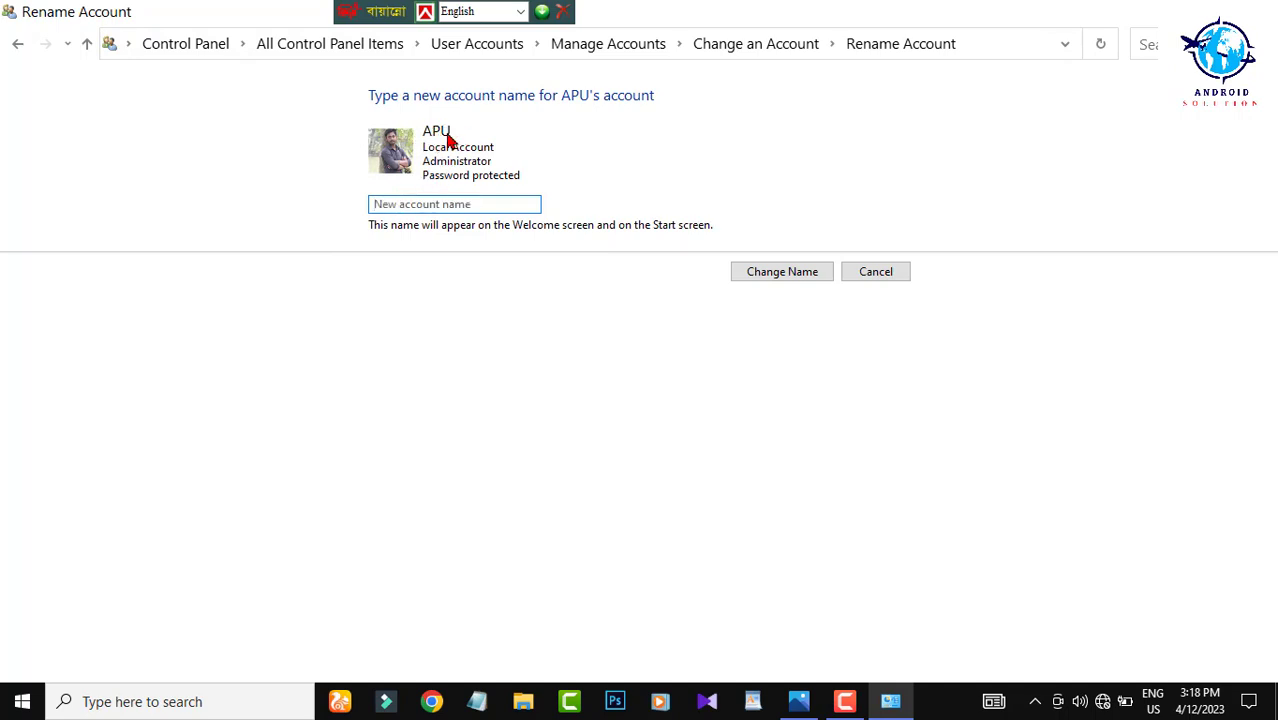
{"action": "left_click", "coordinate": [393, 206]}
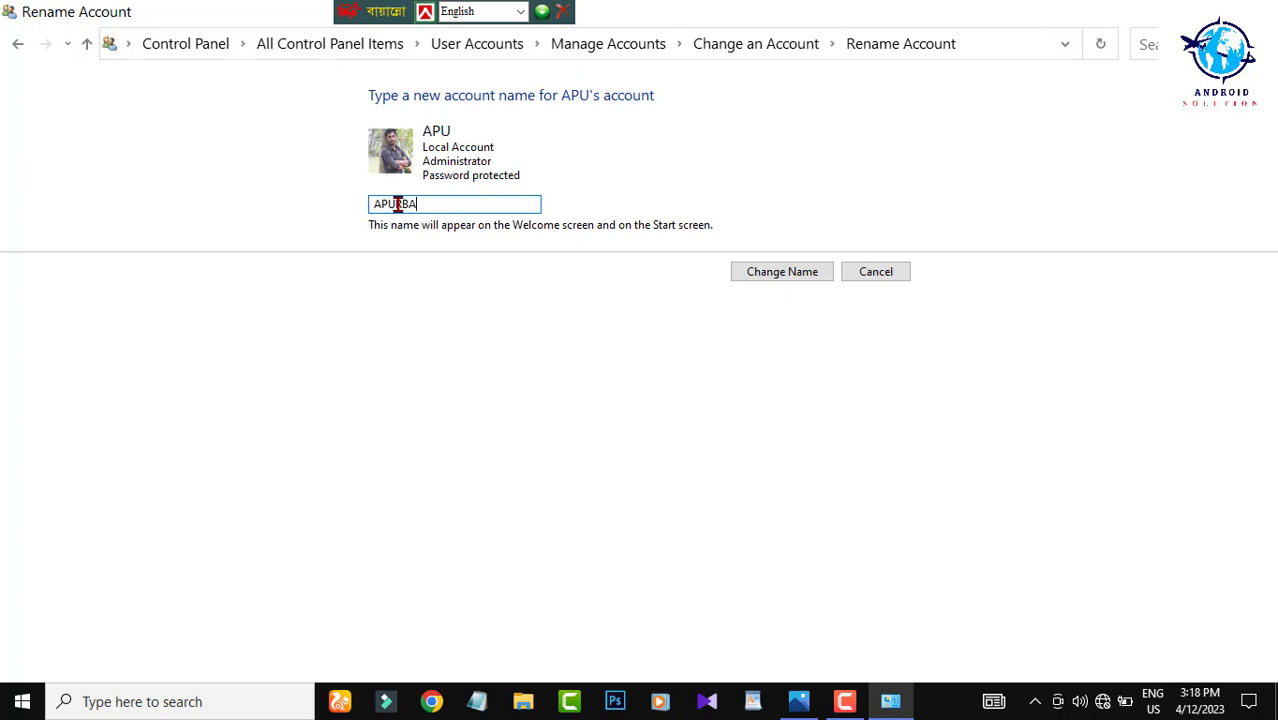
{"action": "left_click", "coordinate": [765, 277]}
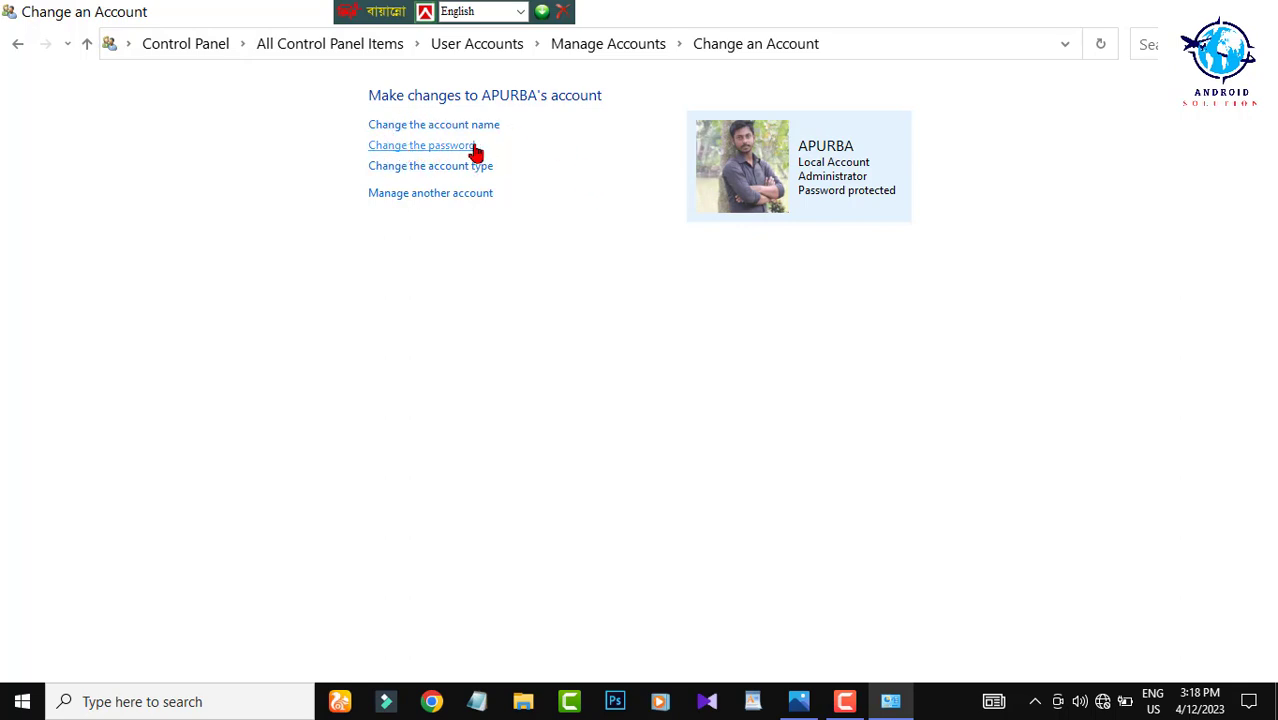
Open the account's password change form and examine the current, new and confirm password fields.
{"action": "left_click", "coordinate": [428, 151]}
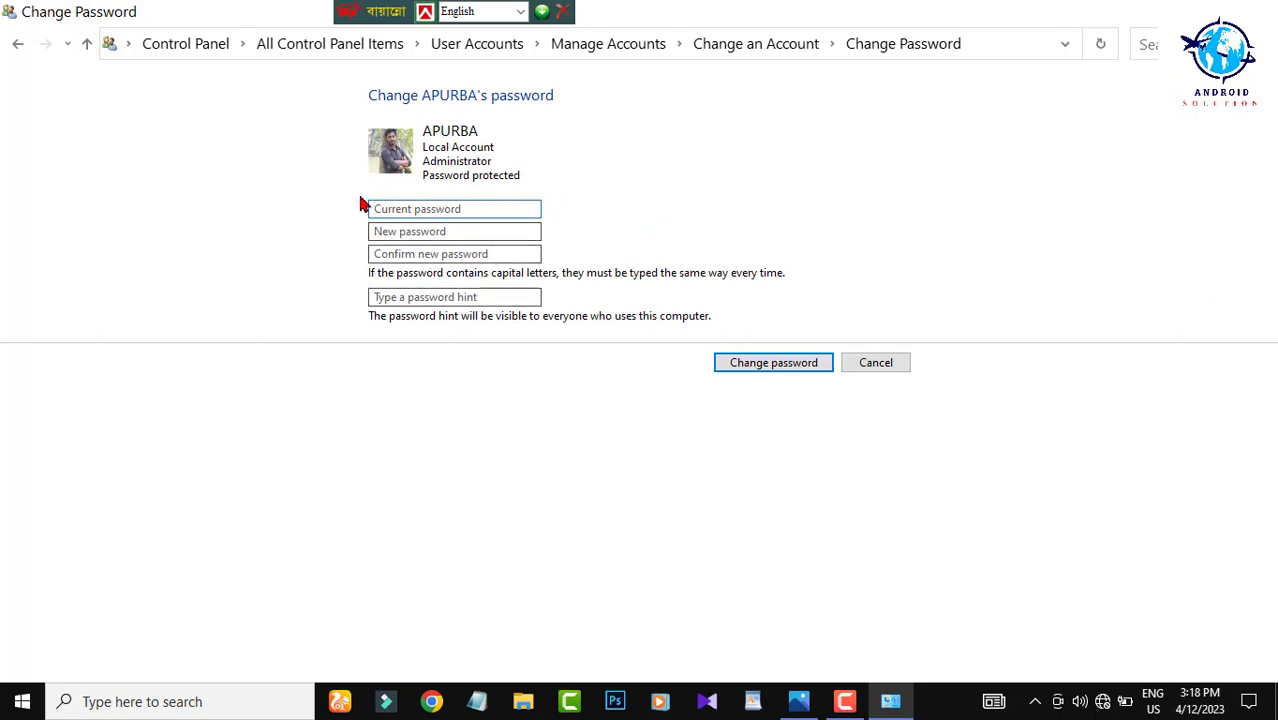
{"action": "left_click", "coordinate": [402, 209]}
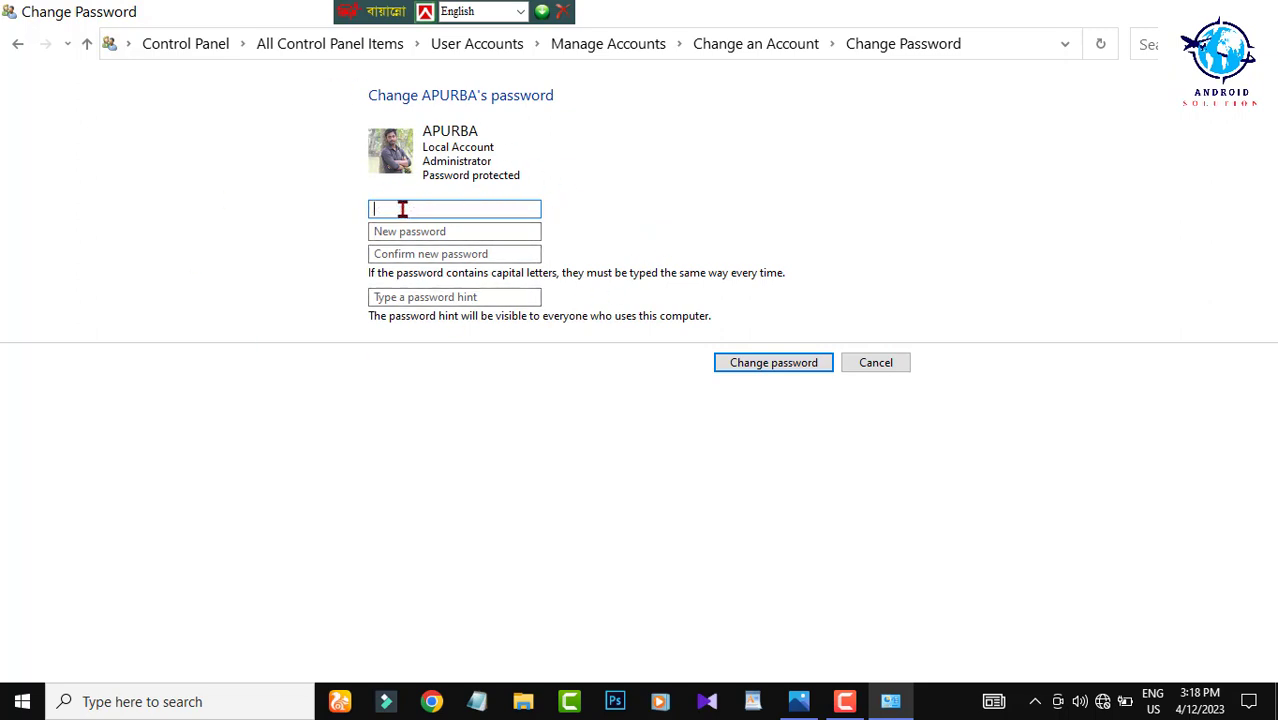
{"action": "left_click", "coordinate": [416, 231]}
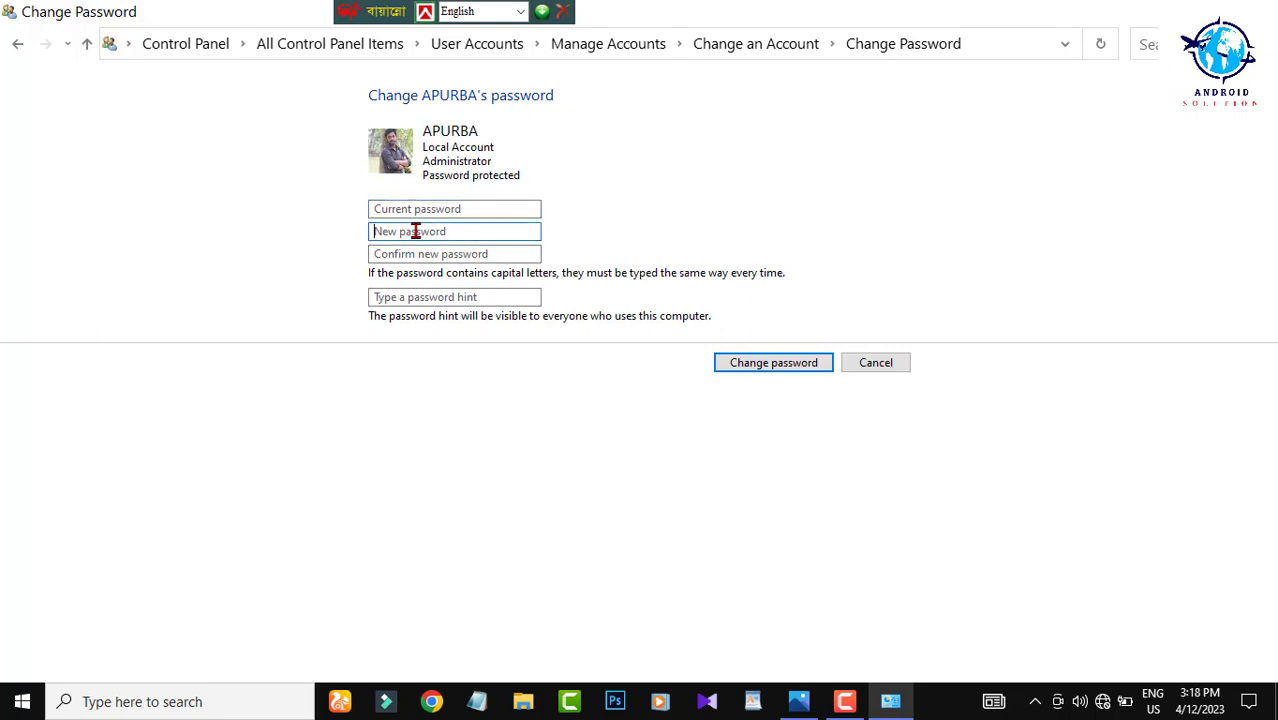
{"action": "left_click", "coordinate": [418, 255]}
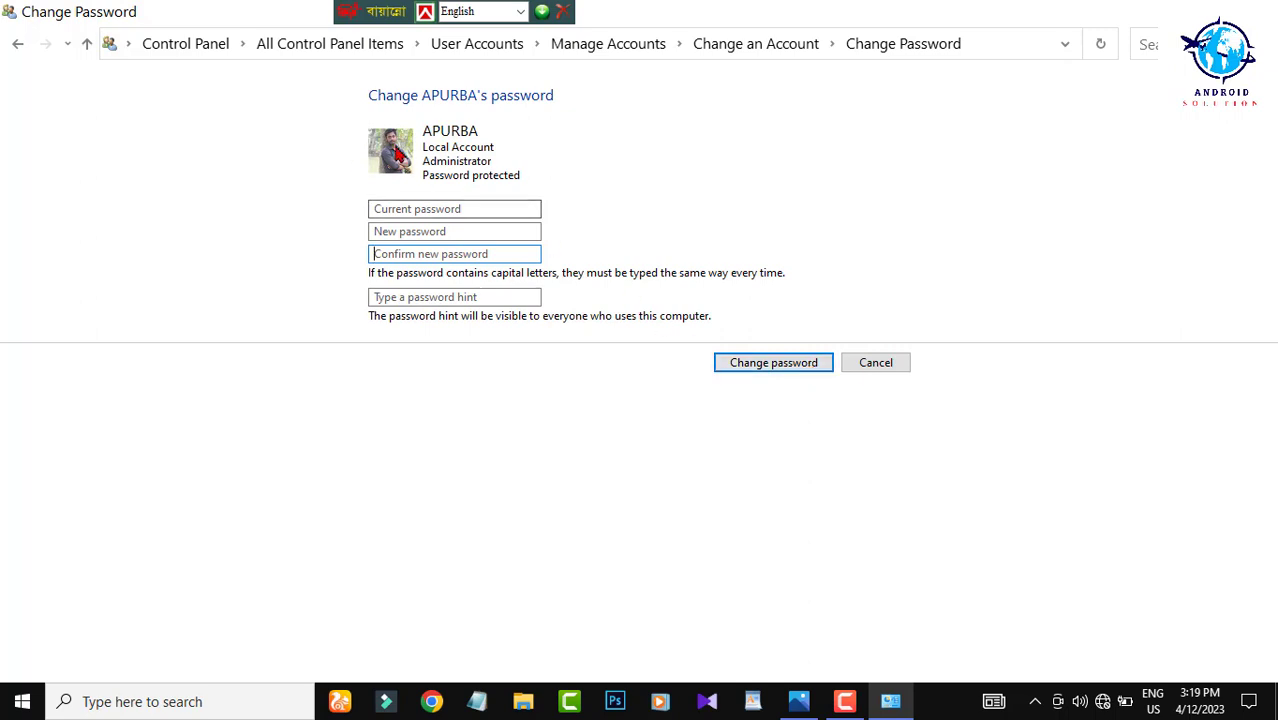
Examine the account entry and its options in the Start menu, and close the menu.
{"action": "left_click", "coordinate": [8, 704]}
{"action": "mouse_move", "coordinate": [22, 662]}
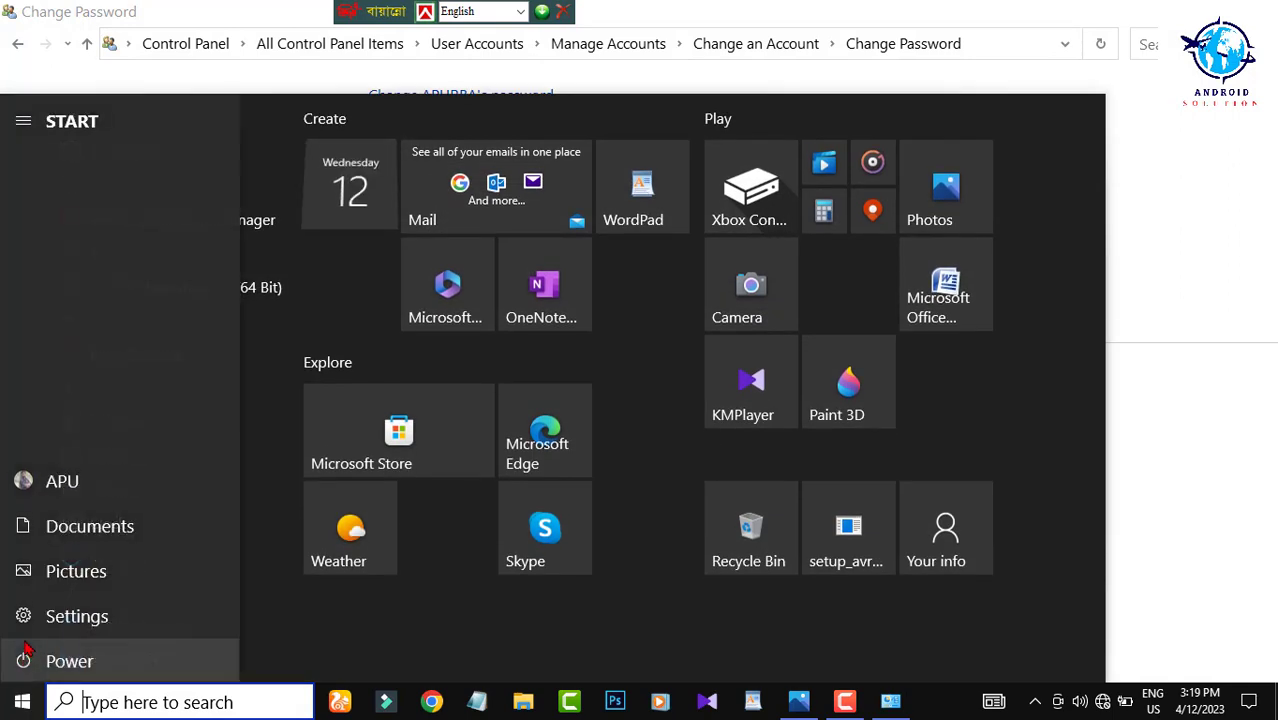
{"action": "left_click", "coordinate": [22, 481]}
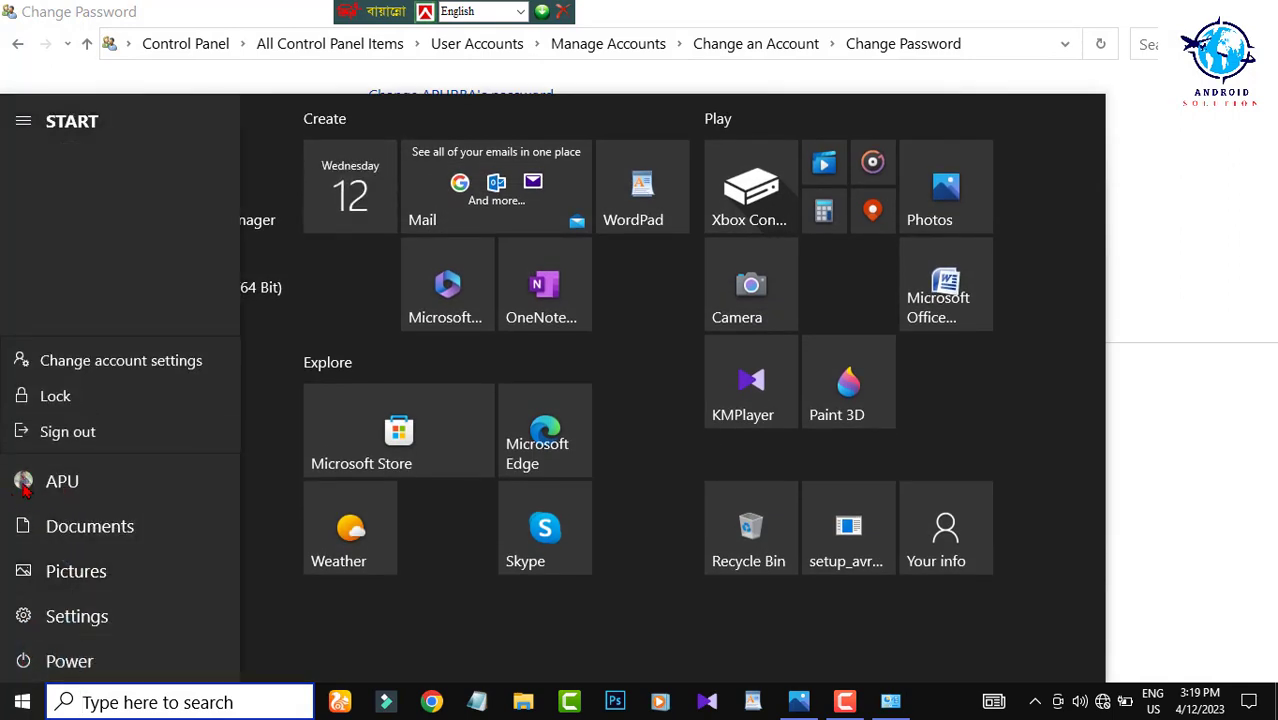
{"action": "left_click", "coordinate": [1212, 297]}
{"action": "left_click", "coordinate": [1175, 274]}
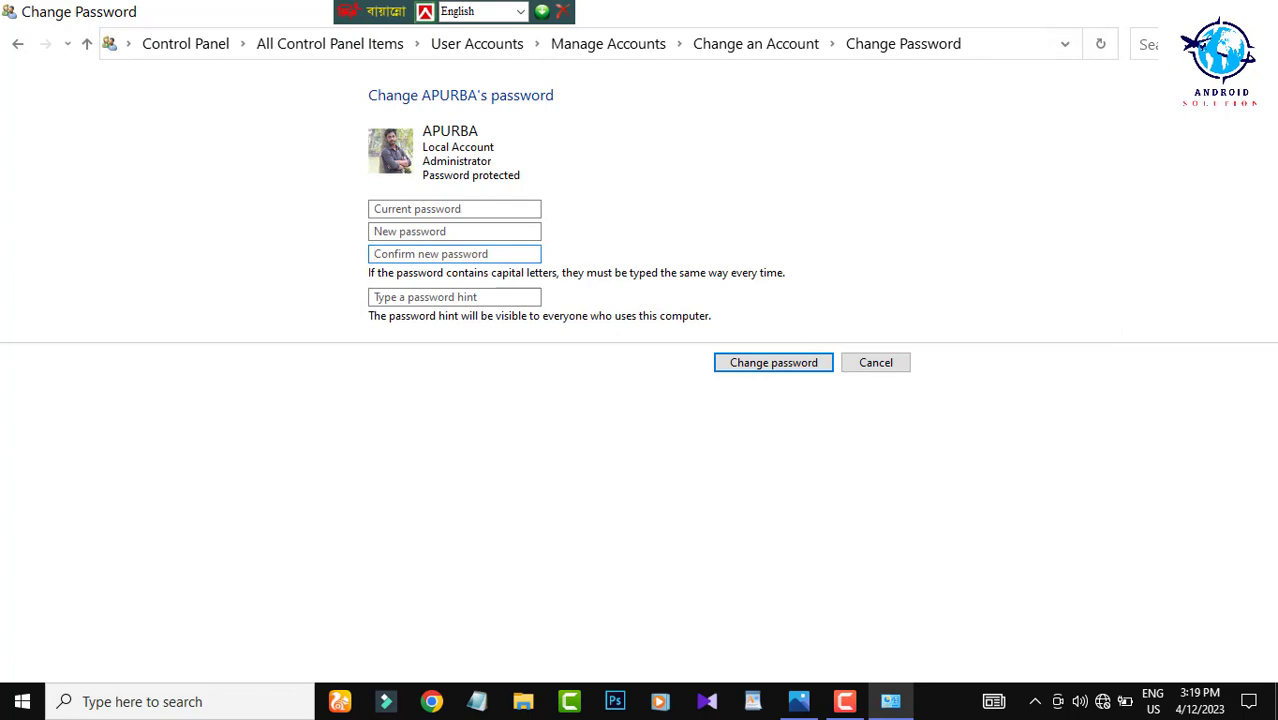
Open the Your info page of the Accounts section in Windows Settings.
{"action": "left_click", "coordinate": [22, 701]}
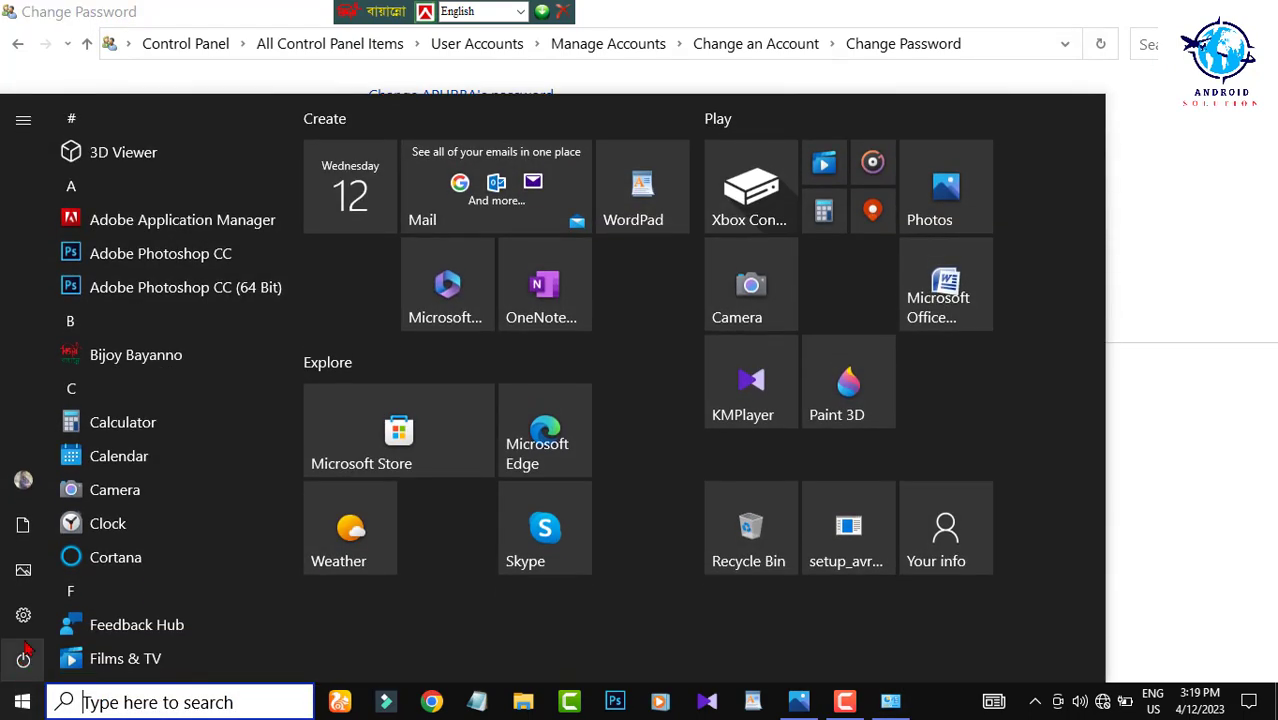
{"action": "left_click", "coordinate": [22, 618]}
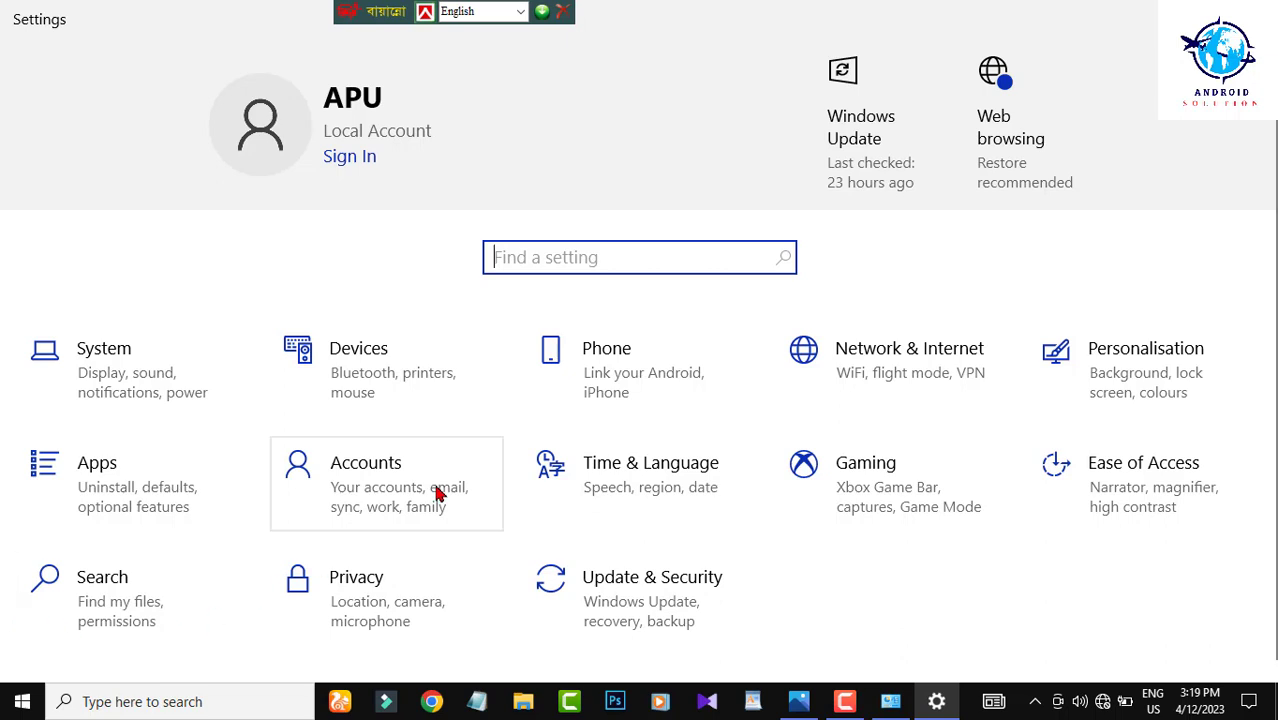
{"action": "left_click", "coordinate": [378, 485]}
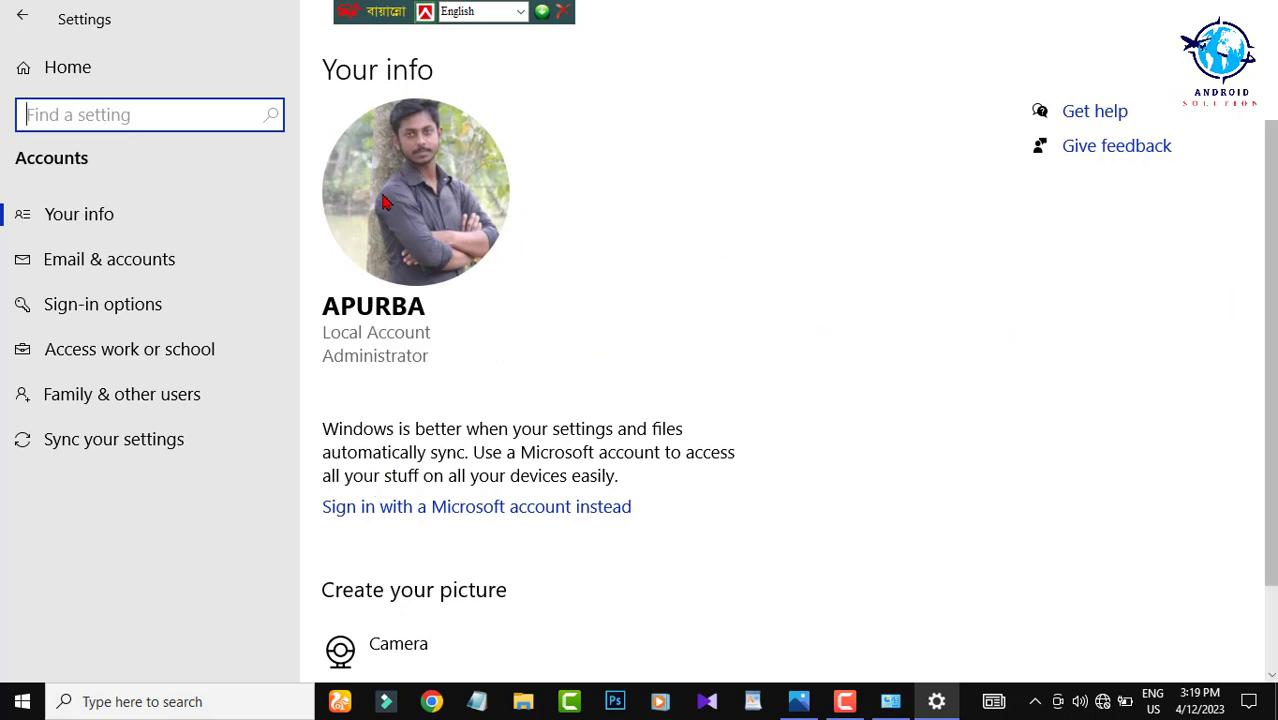
Set the account picture to the Custom Filter image from the Documents folder.
{"action": "scroll", "coordinate": [1267, 229], "scroll_direction": "down", "scroll_amount": 2}
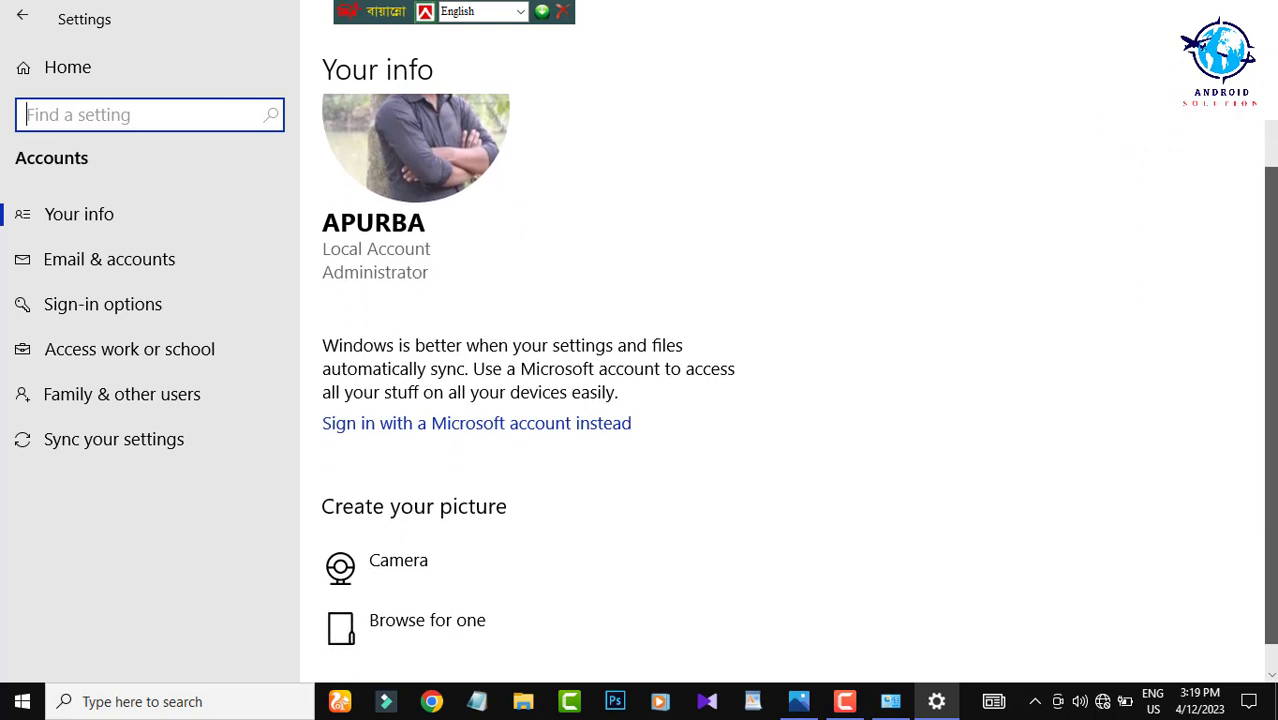
{"action": "scroll", "coordinate": [1267, 229], "scroll_direction": "down", "scroll_amount": 1}
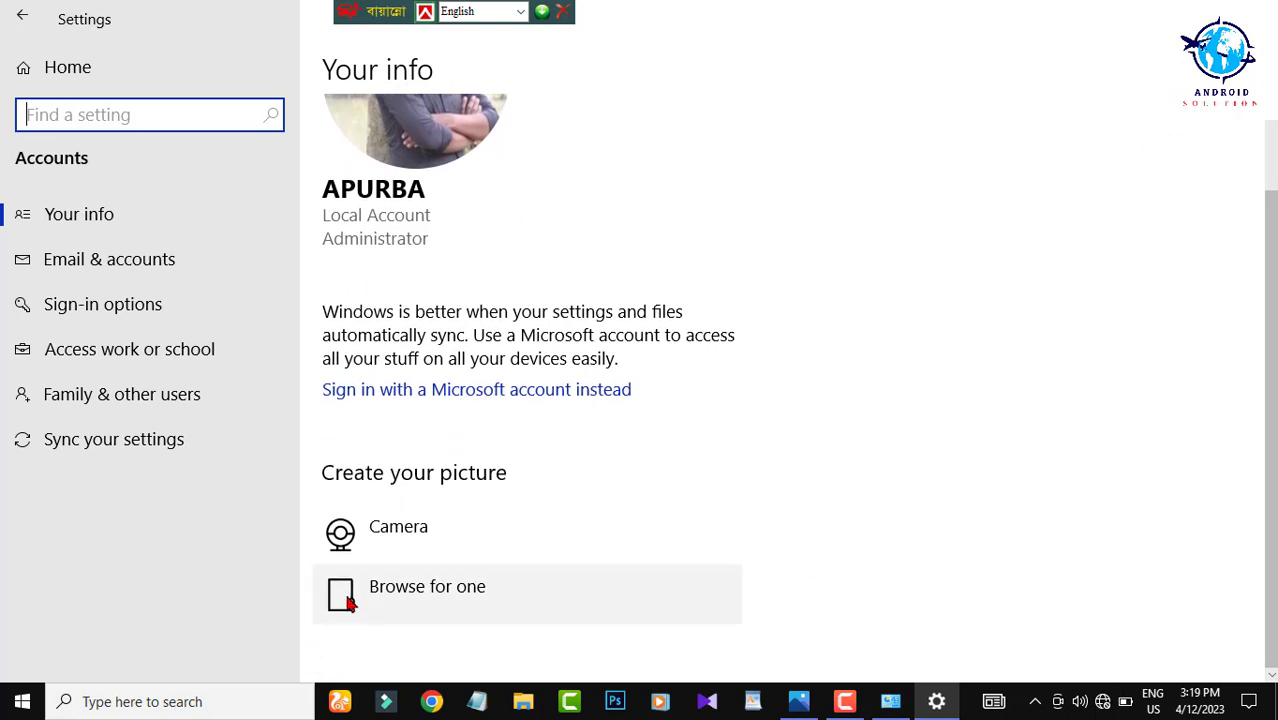
{"action": "left_click", "coordinate": [414, 598]}
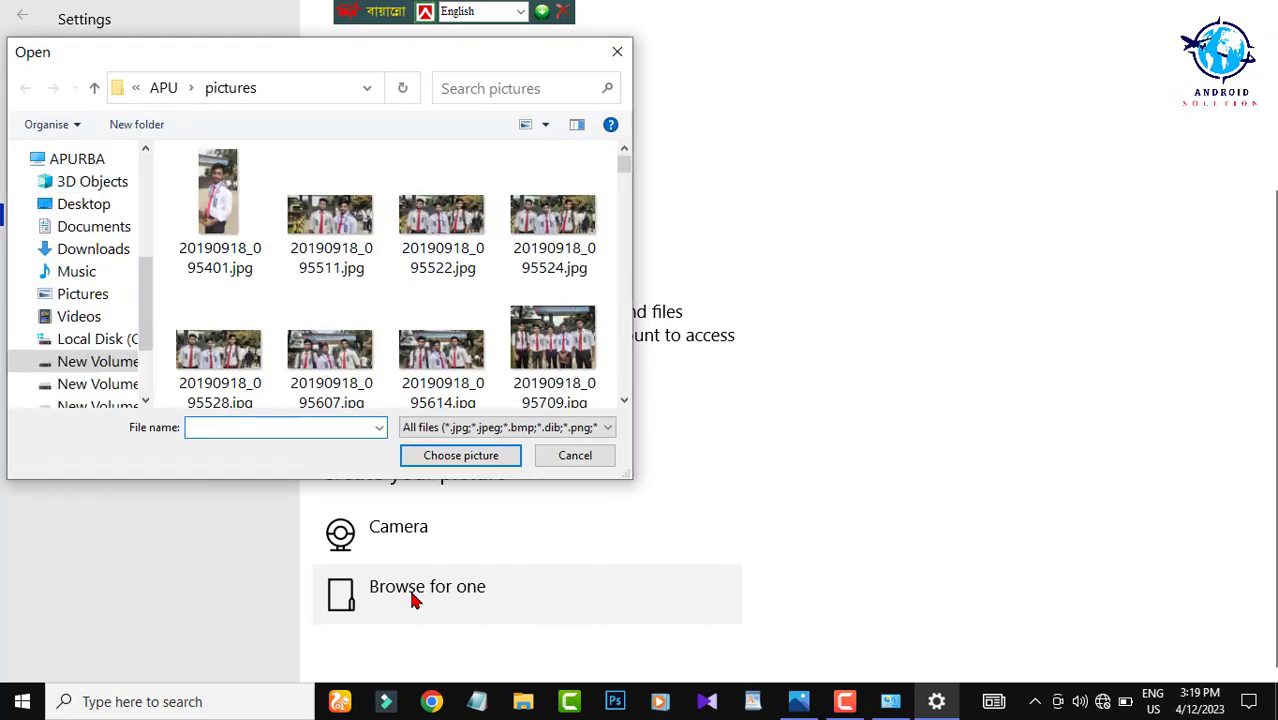
{"action": "left_click", "coordinate": [73, 165]}
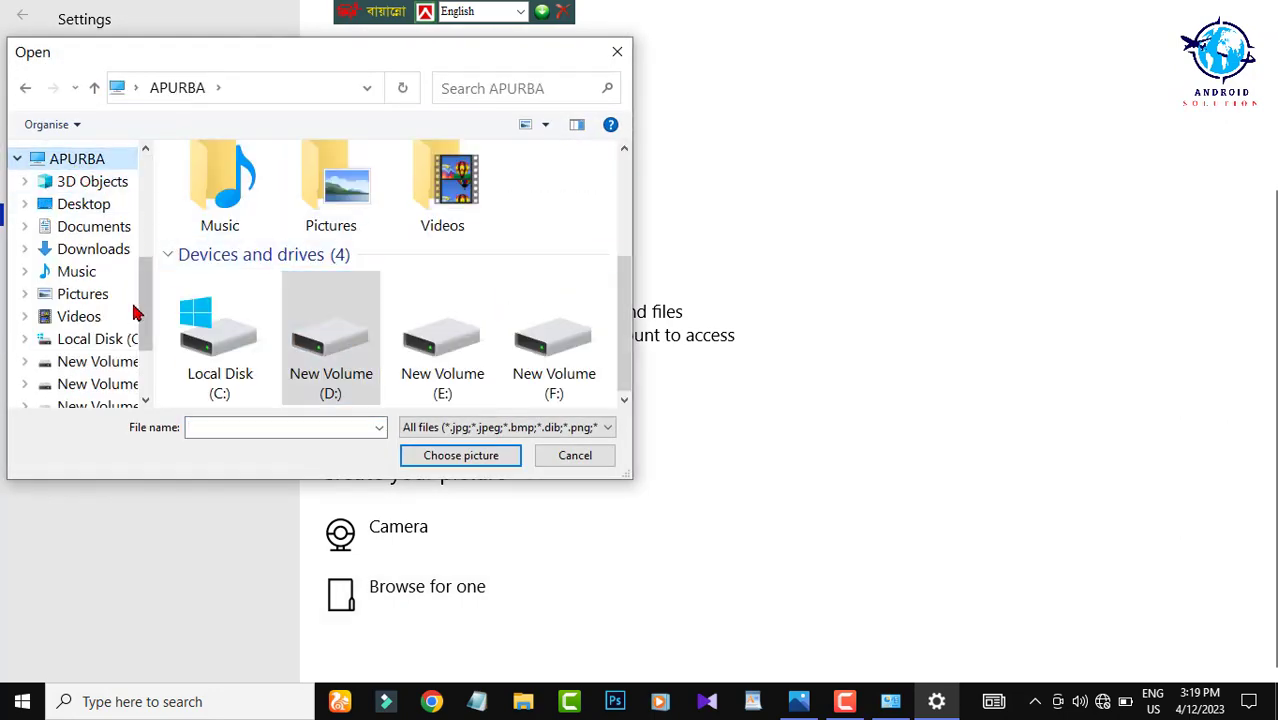
{"action": "left_click", "coordinate": [86, 207]}
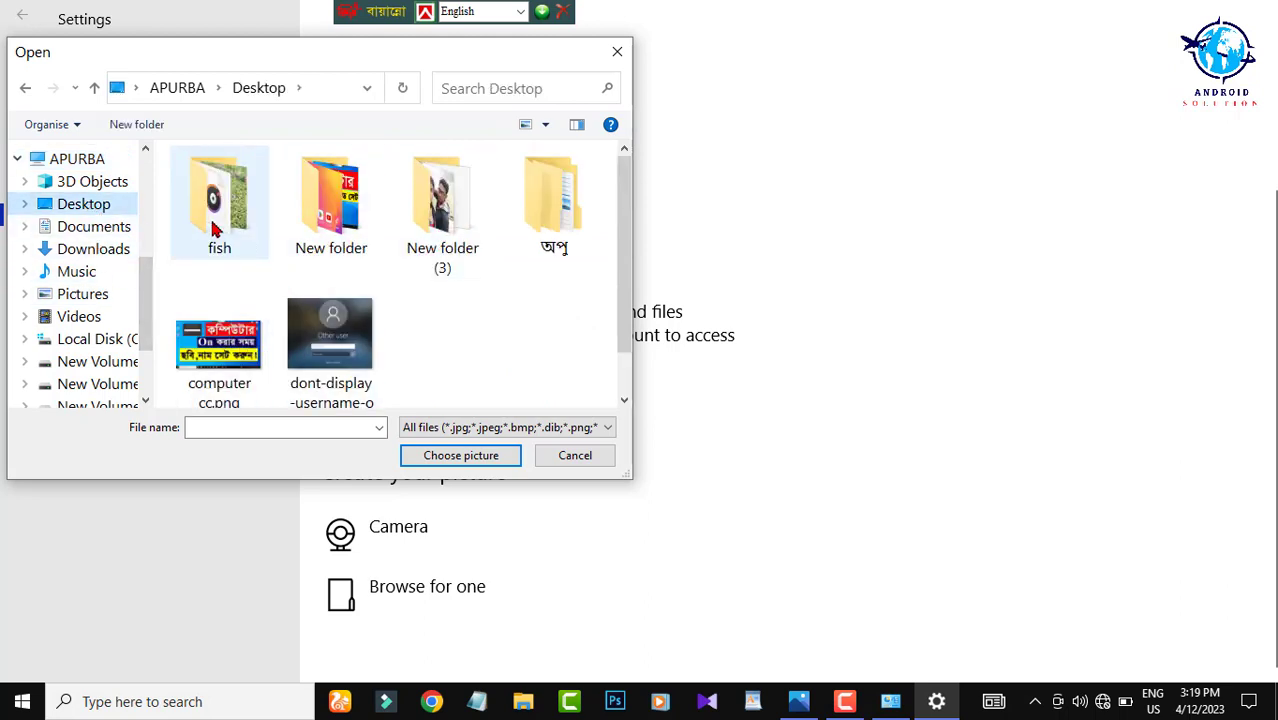
{"action": "left_click", "coordinate": [330, 338]}
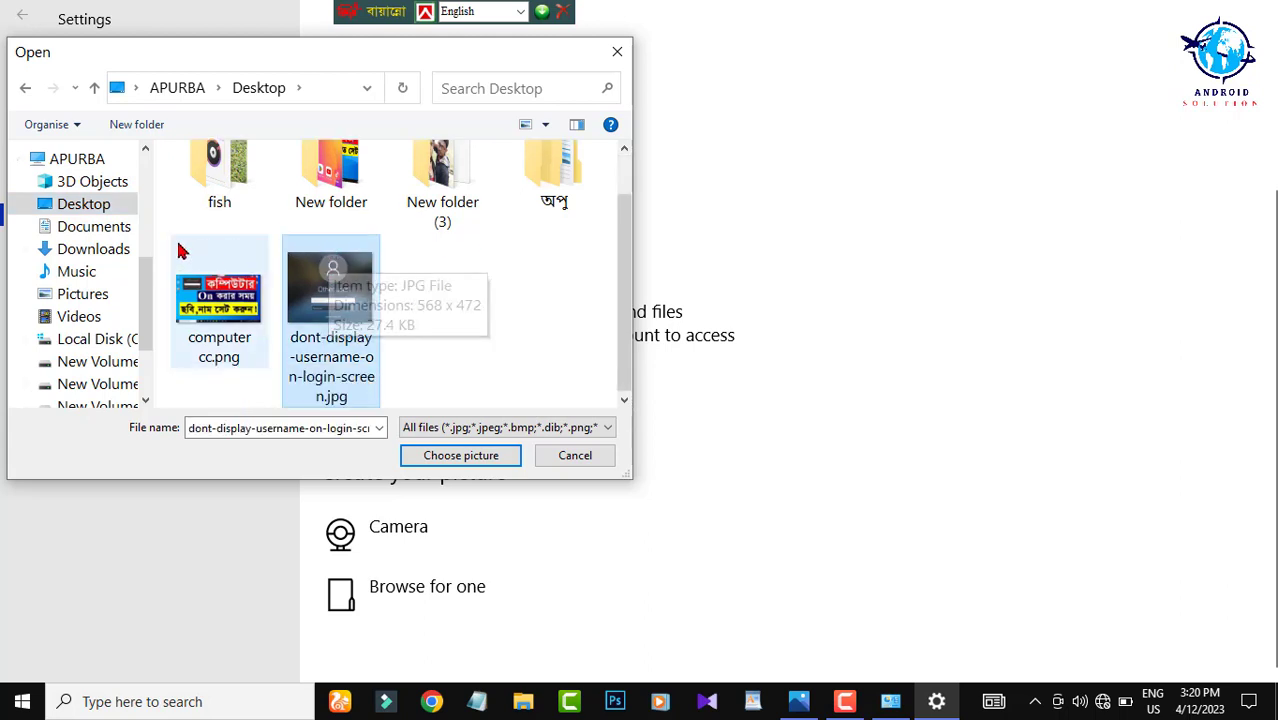
{"action": "left_click", "coordinate": [92, 230]}
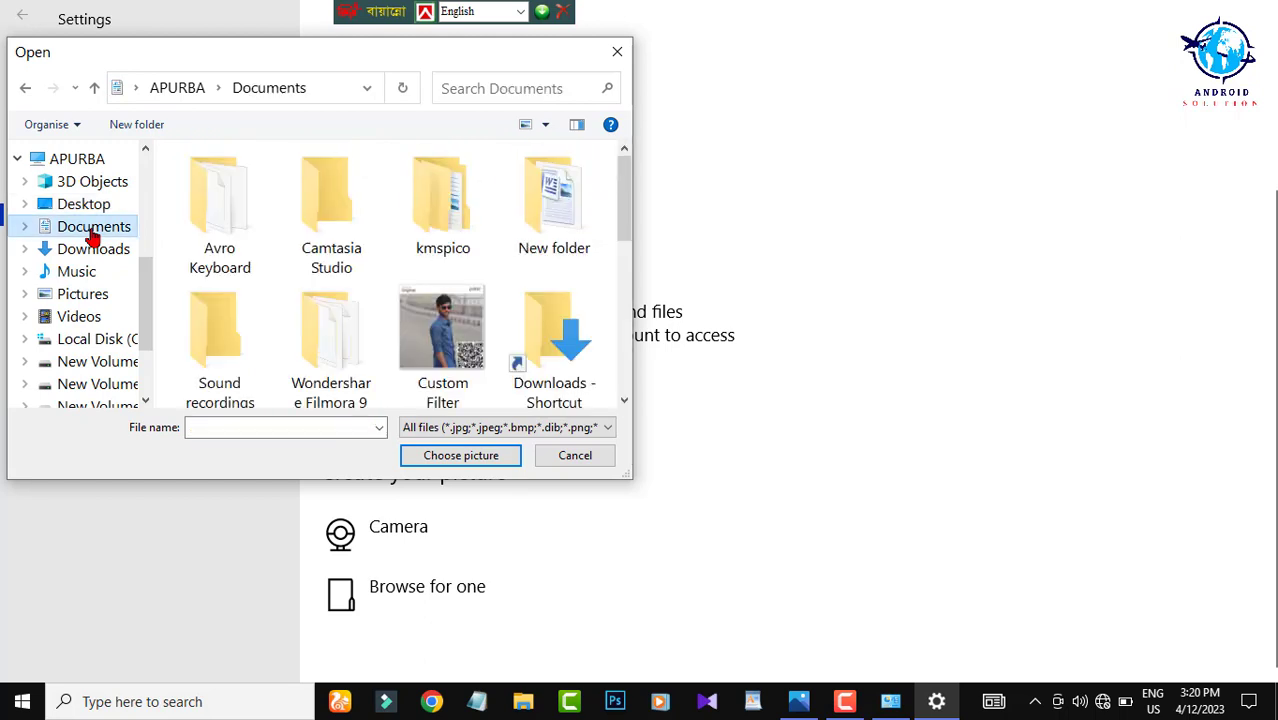
{"action": "double_click", "coordinate": [452, 343]}
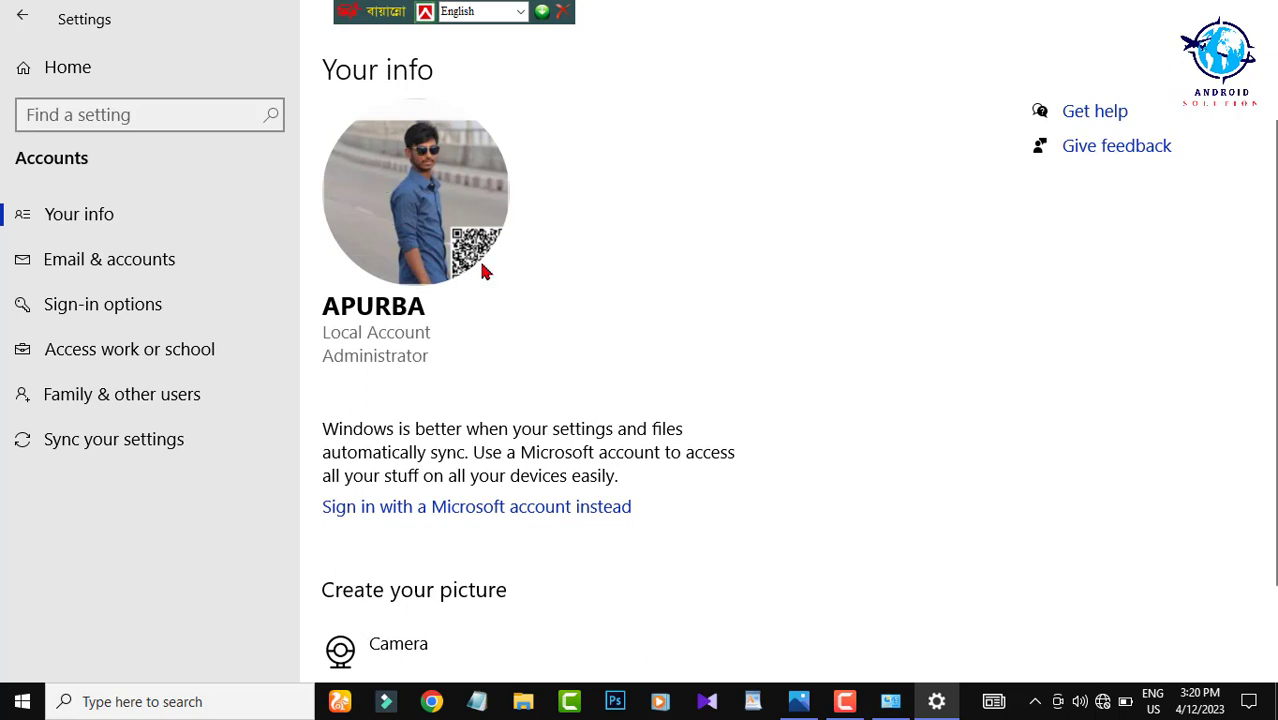
Review the Your info page and check the account's entry in the Start menu.
{"action": "scroll", "coordinate": [463, 425], "scroll_direction": "down", "scroll_amount": 2}
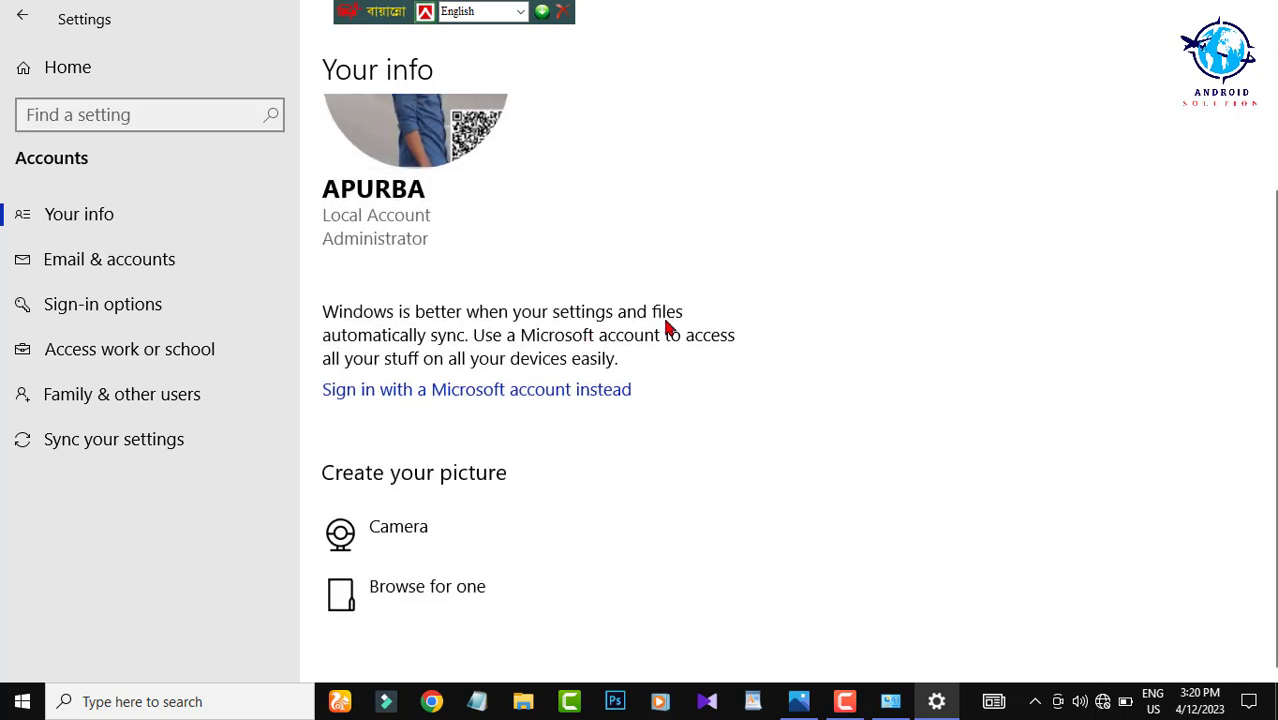
{"action": "left_click", "coordinate": [8, 704]}
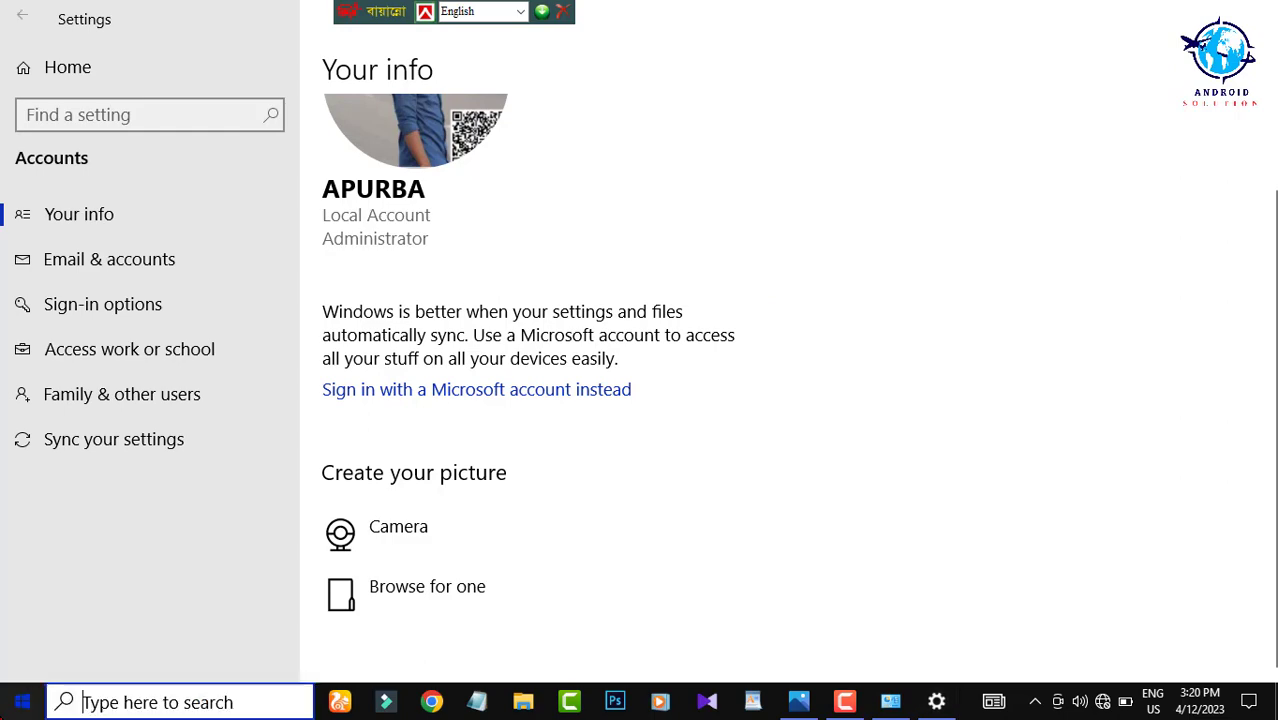
{"action": "mouse_move", "coordinate": [27, 484]}
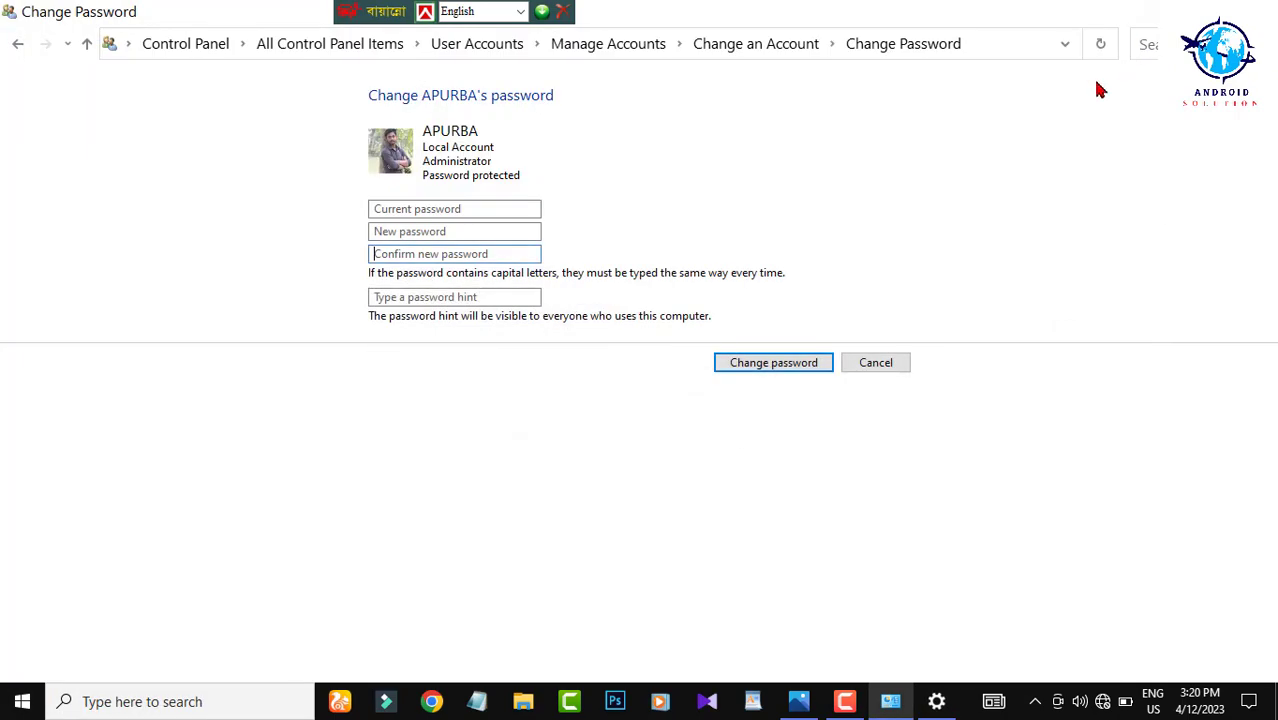
Minimize the password change window to return to the desktop, and lock the computer.
{"action": "left_click", "coordinate": [1150, 8]}
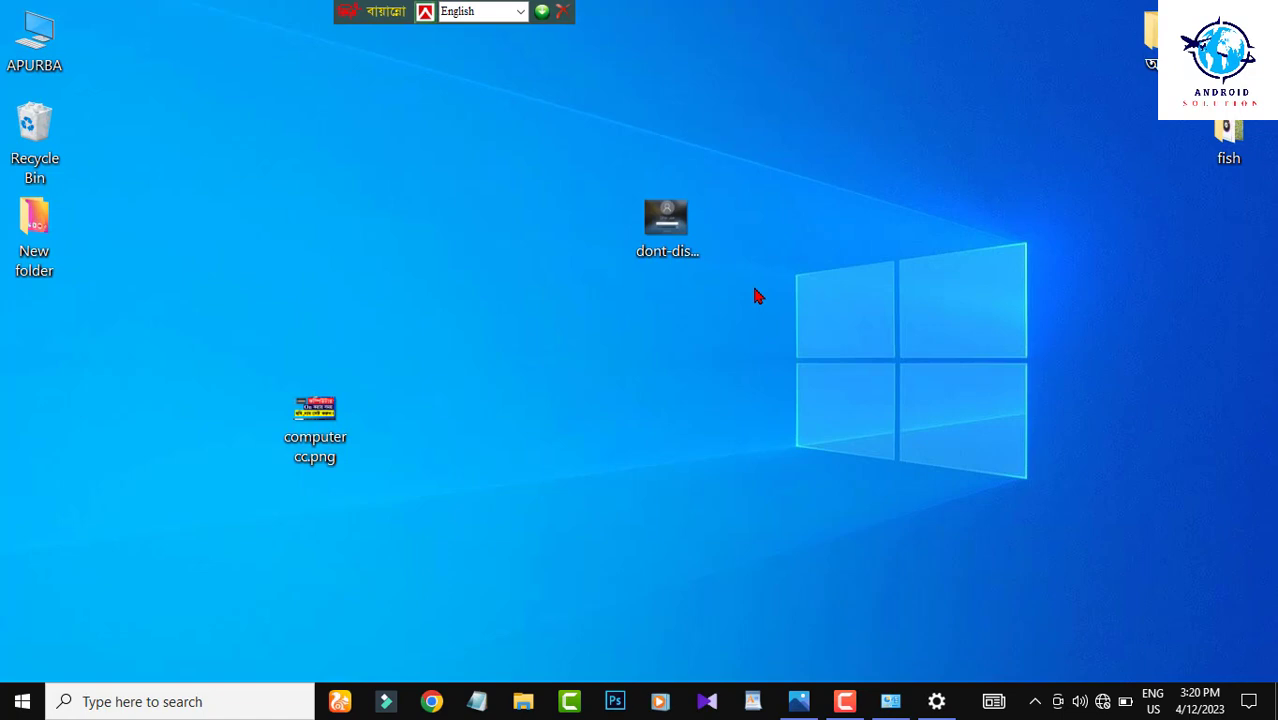
{"action": "key", "text": "super+l"}
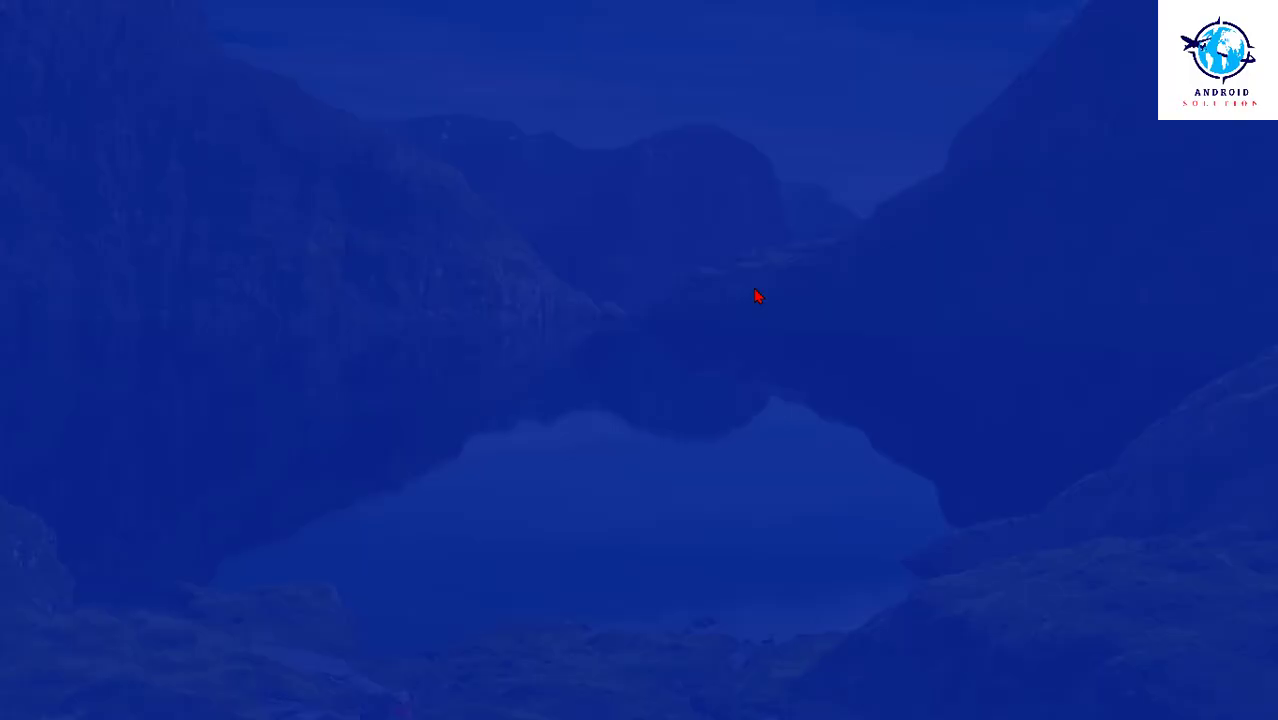